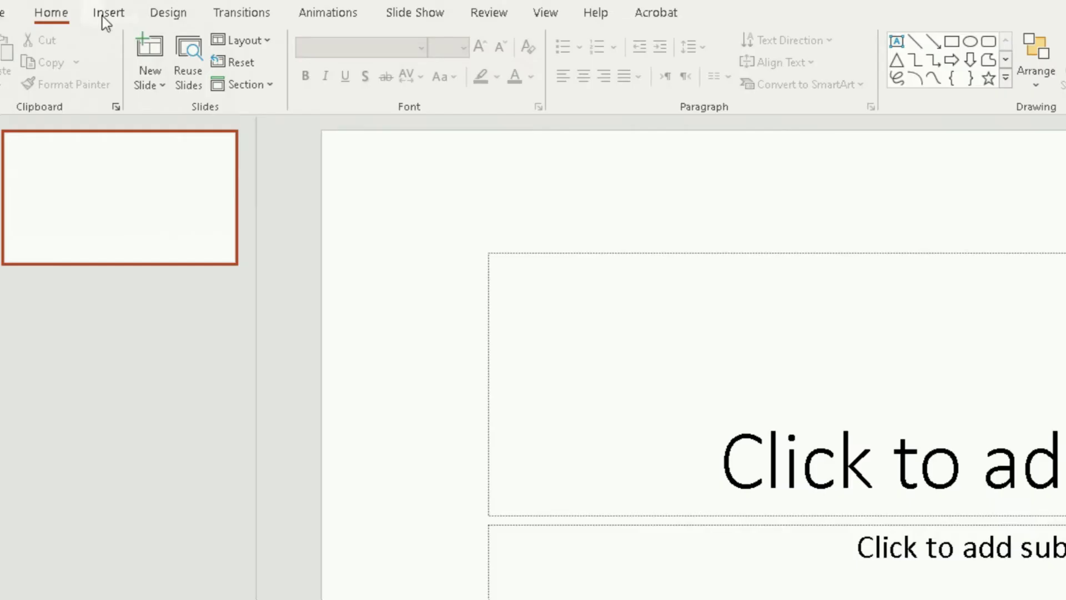
# Start inserting a video from this device via the Insert ribbon
pyautogui.click(102, 16)
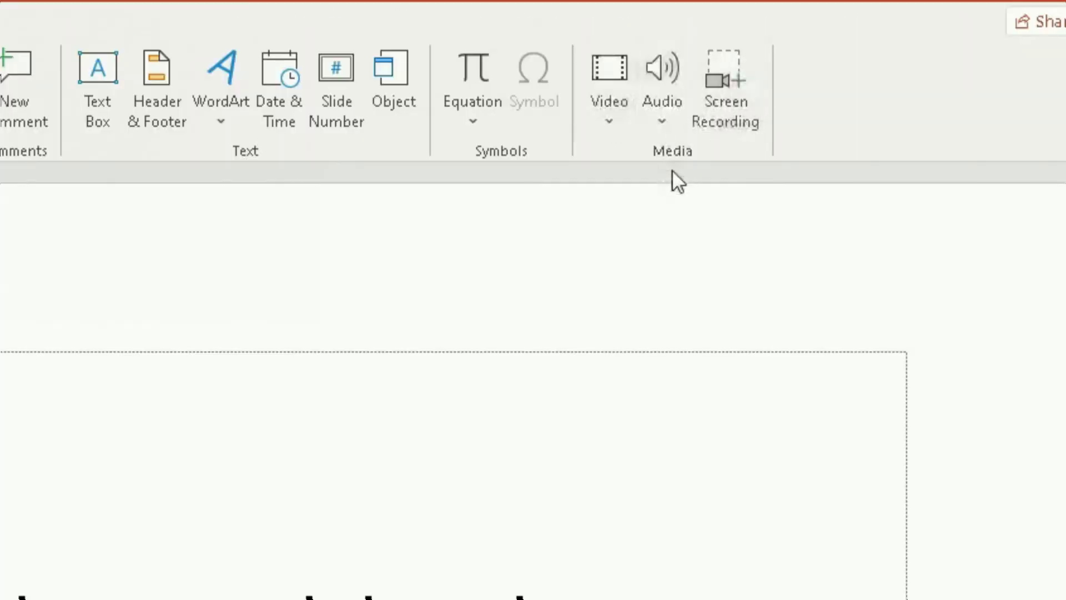
pyautogui.click(612, 121)
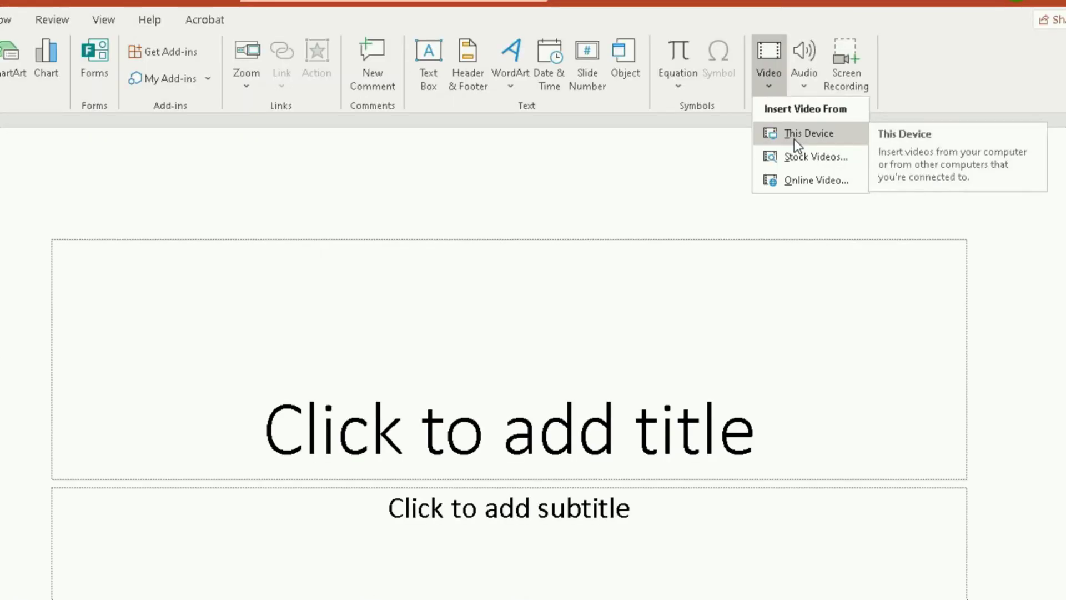
pyautogui.click(796, 142)
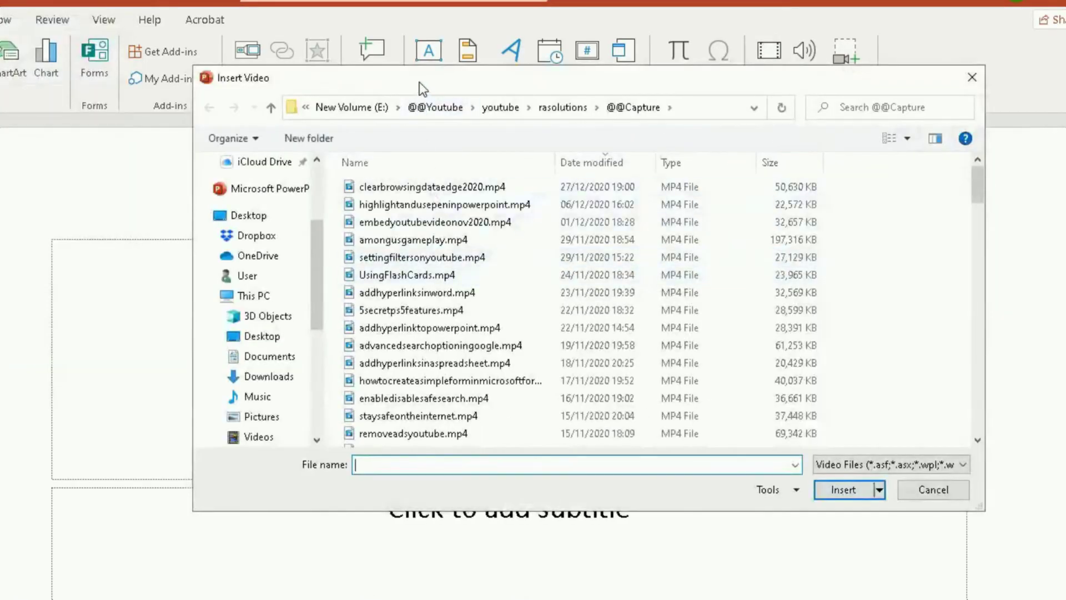
# Choose clearbrowsingdataedge2020.mp4 and place it on the title slide
pyautogui.moveTo(420, 82); pyautogui.dragTo(399, 129)
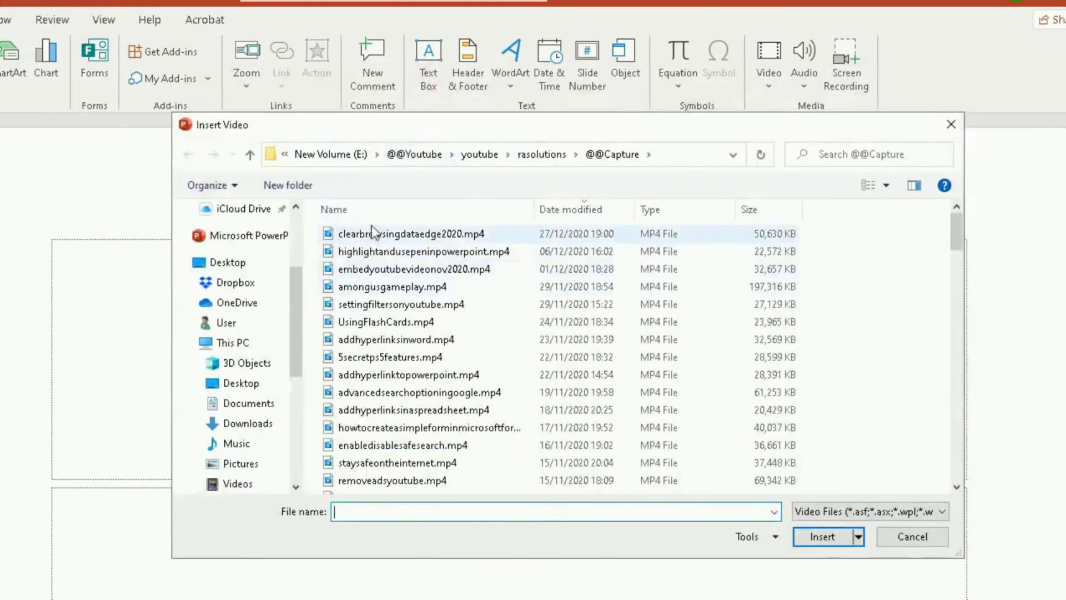
pyautogui.click(365, 233)
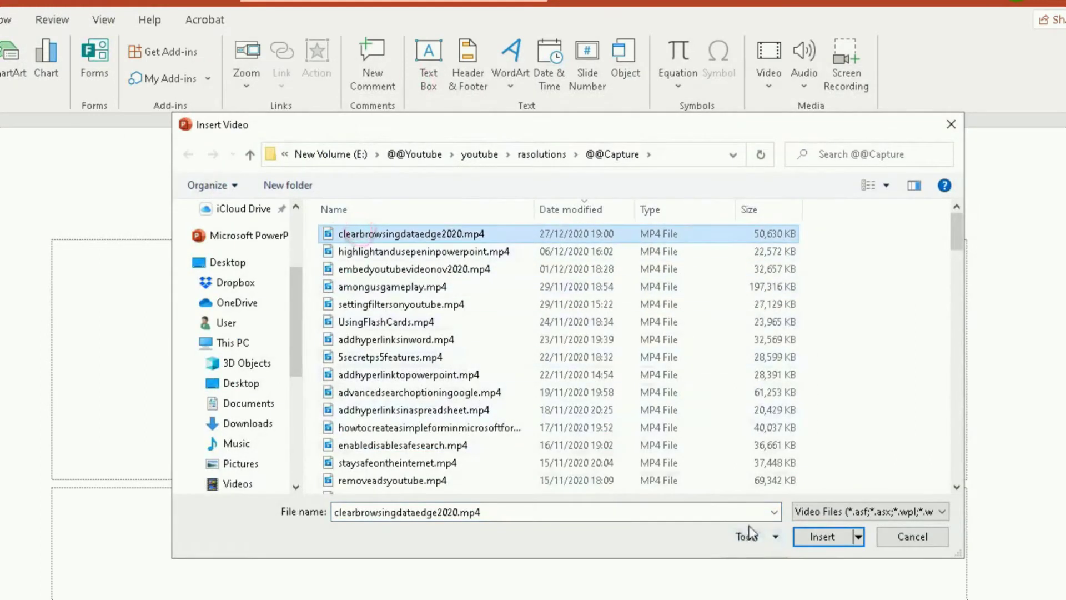
pyautogui.click(813, 539)
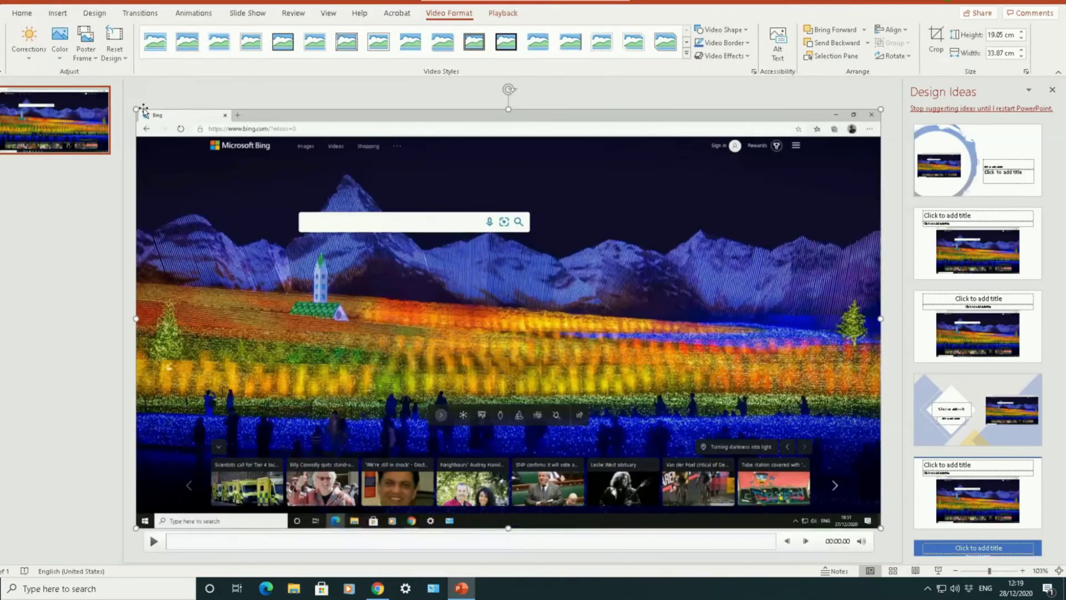
# Close the Design Ideas pane and bring up the video's Playback options
pyautogui.click(1052, 90)
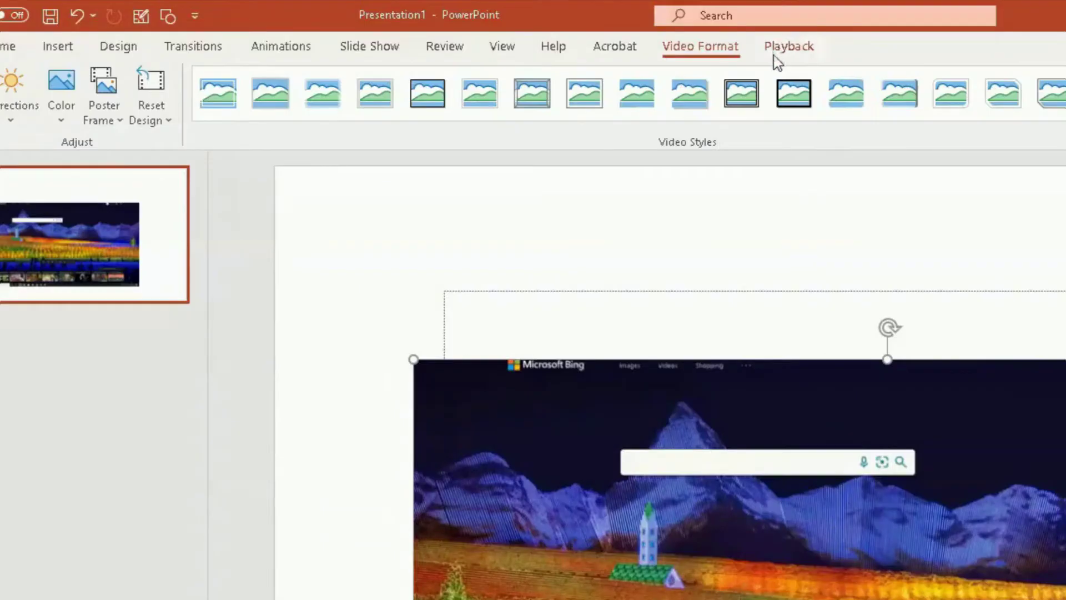
pyautogui.click(780, 51)
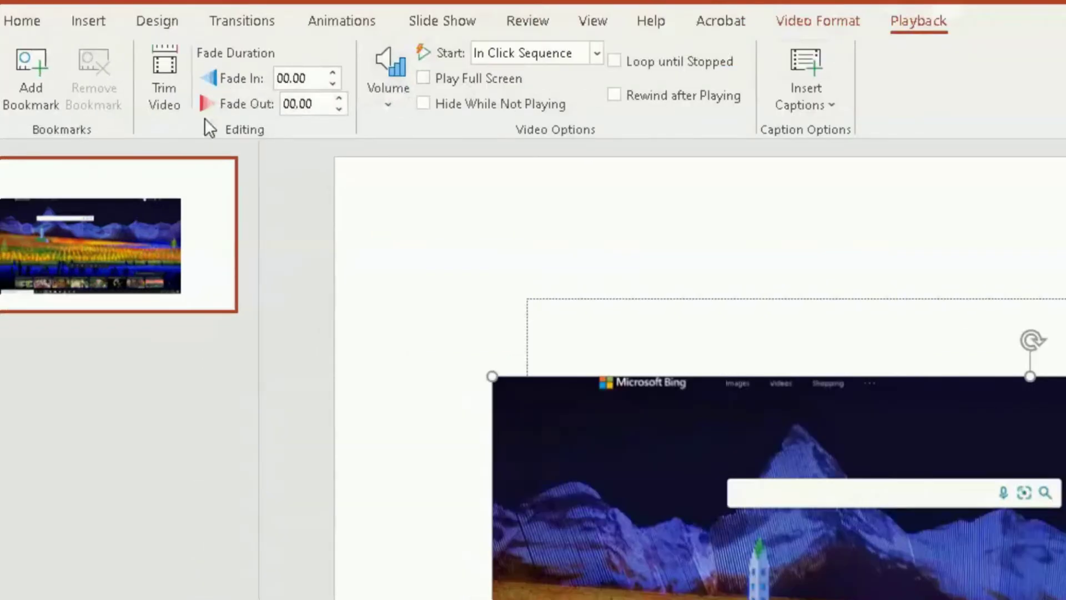
# In Trim Video, set the clip's start time to 01:00
pyautogui.click(161, 105)
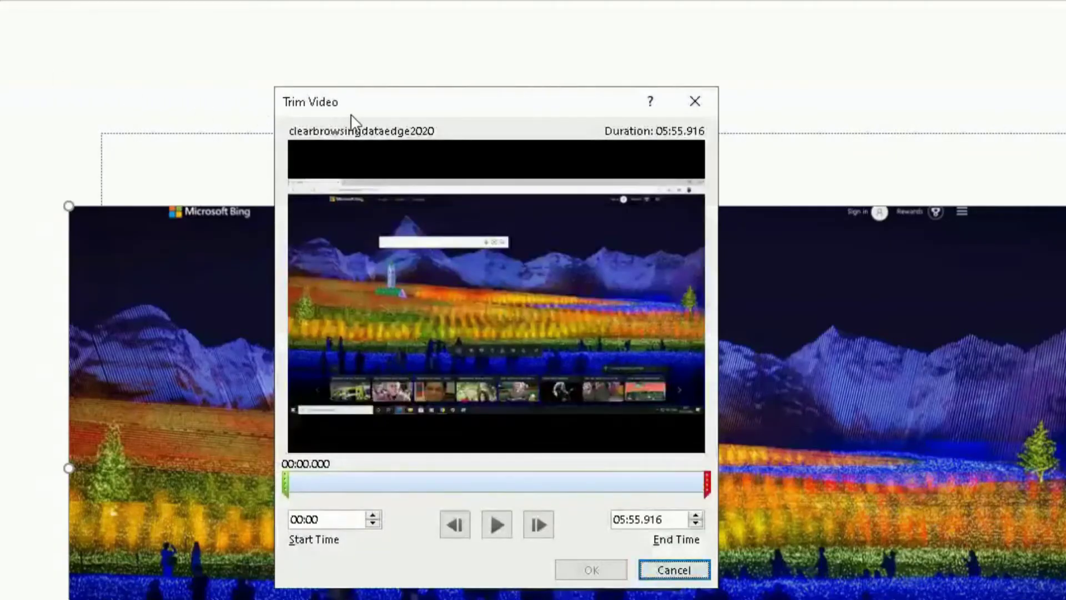
pyautogui.moveTo(374, 114); pyautogui.dragTo(415, 117)
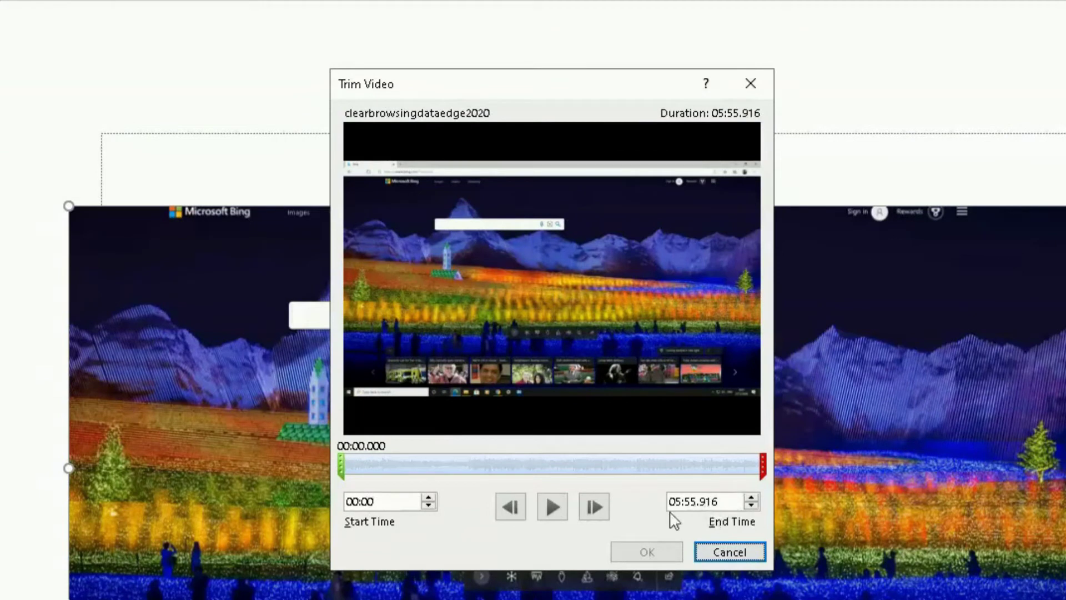
pyautogui.click(342, 471)
pyautogui.moveTo(341, 470)
pyautogui.mouseDown()
pyautogui.moveTo(422, 456)
pyautogui.moveTo(411, 454)
pyautogui.mouseUp()
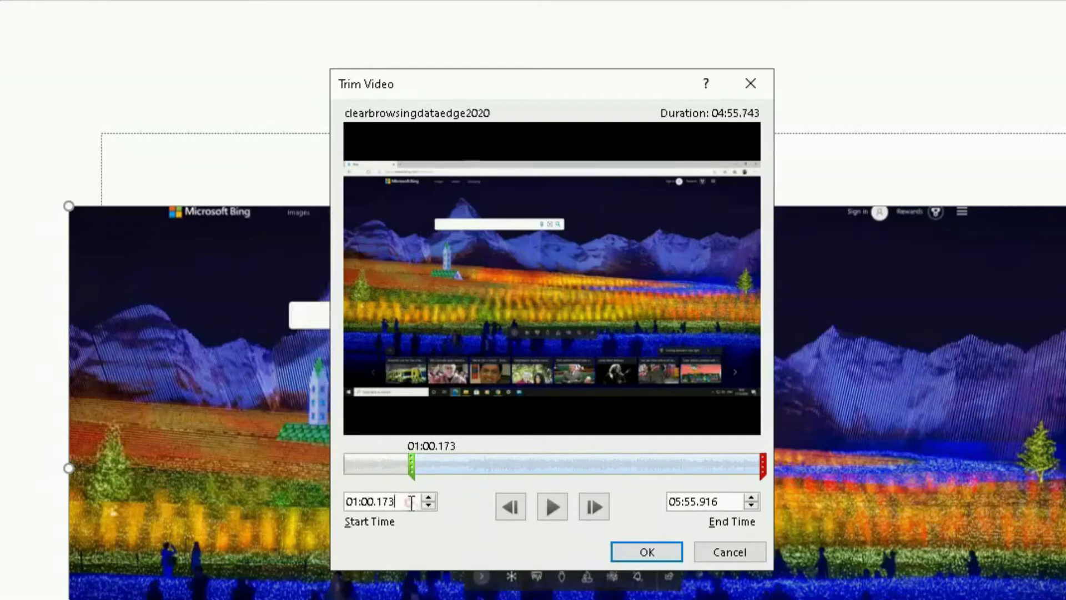
pyautogui.click(409, 503)
pyautogui.press('BackSpace')
pyautogui.press('BackSpace')
pyautogui.press('BackSpace')
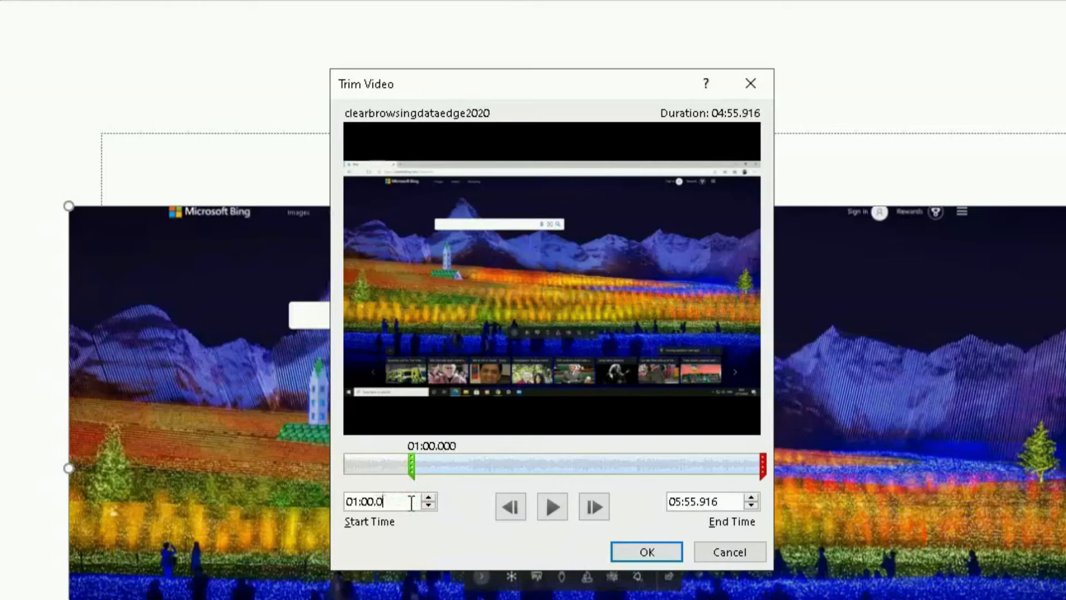
pyautogui.write('00')
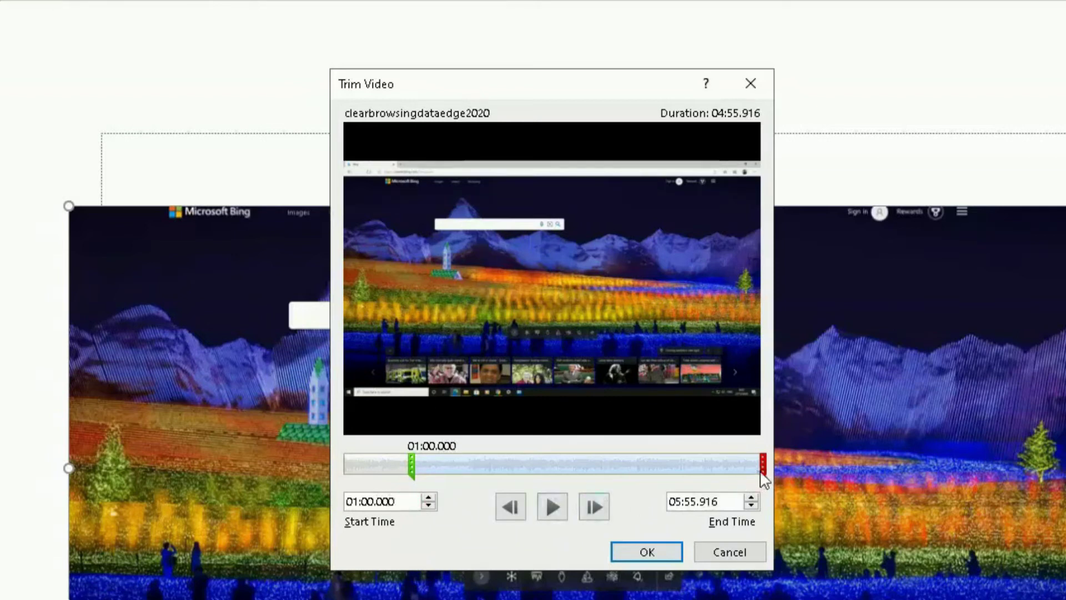
pyautogui.click(762, 464)
# Set the clip's end time to 02:00.000 and preview the one-minute clip
pyautogui.moveTo(607, 463); pyautogui.dragTo(489, 469)
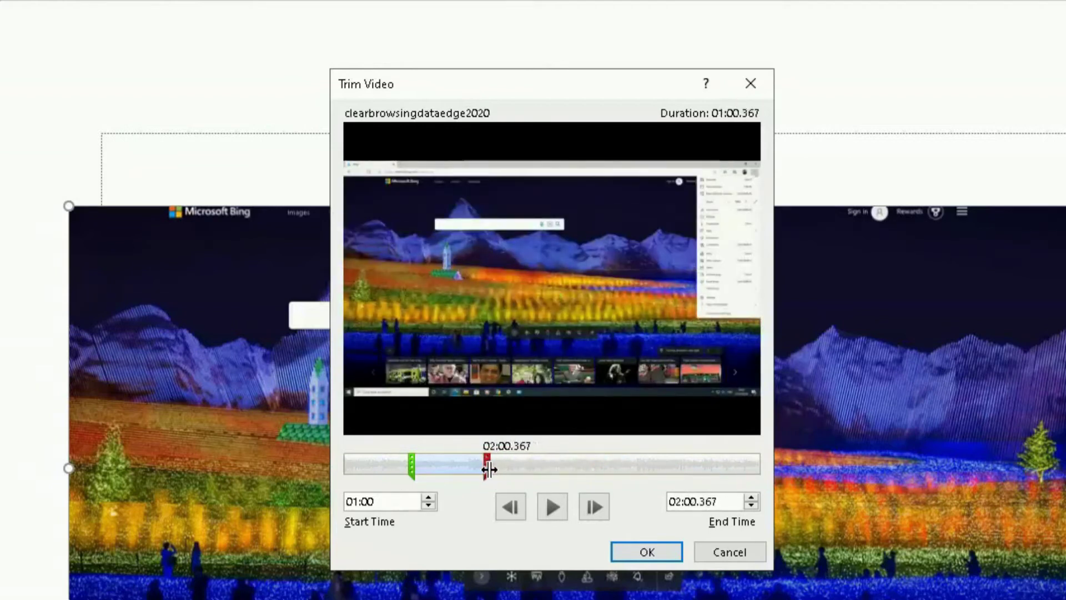
pyautogui.click(726, 503)
pyautogui.press('BackSpace')
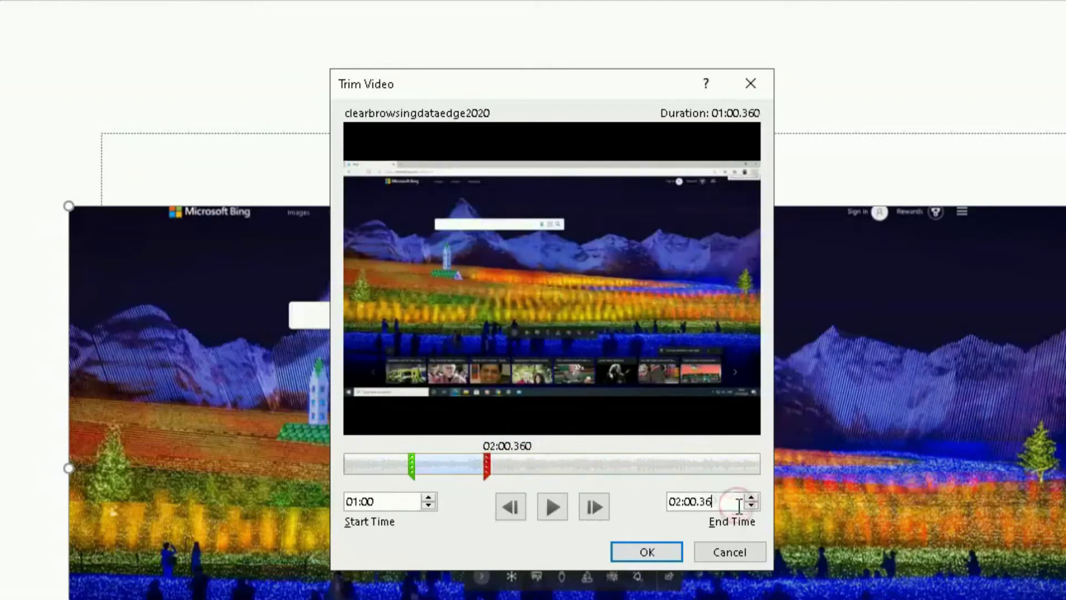
pyautogui.press('BackSpace')
pyautogui.press('BackSpace')
pyautogui.write('000')
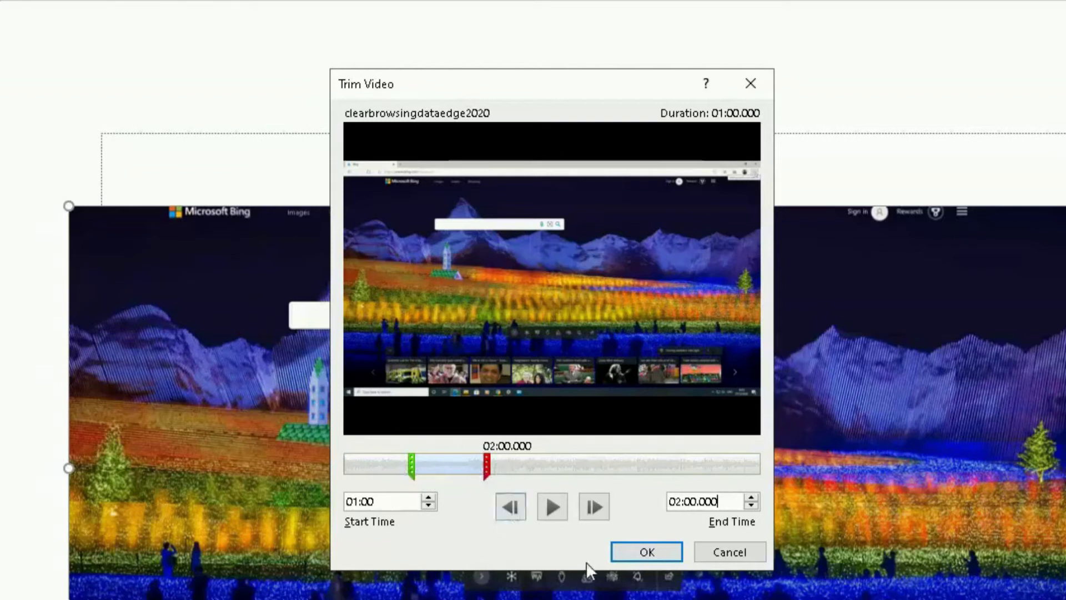
pyautogui.click(554, 506)
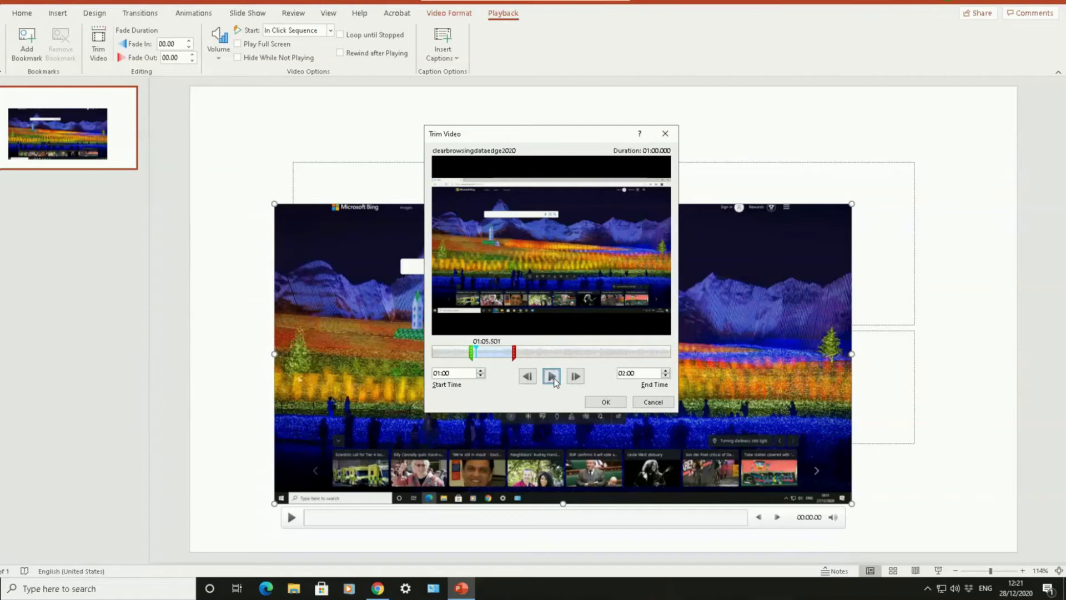
# Apply the trim, nudge the video higher, play and pause it, then reopen Trim Video
pyautogui.press('Return')
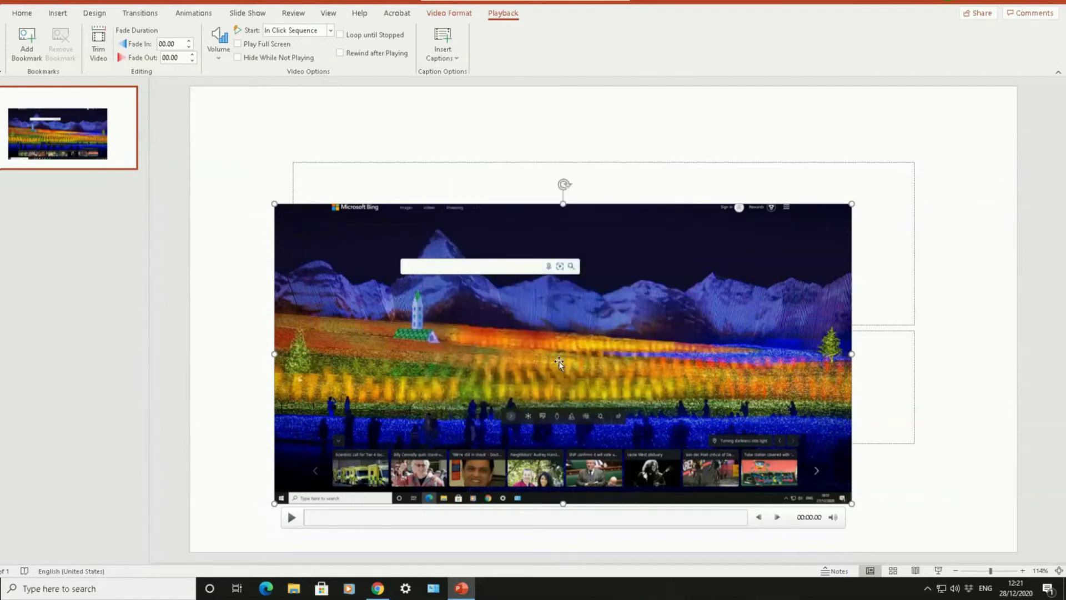
pyautogui.moveTo(559, 361); pyautogui.dragTo(565, 310)
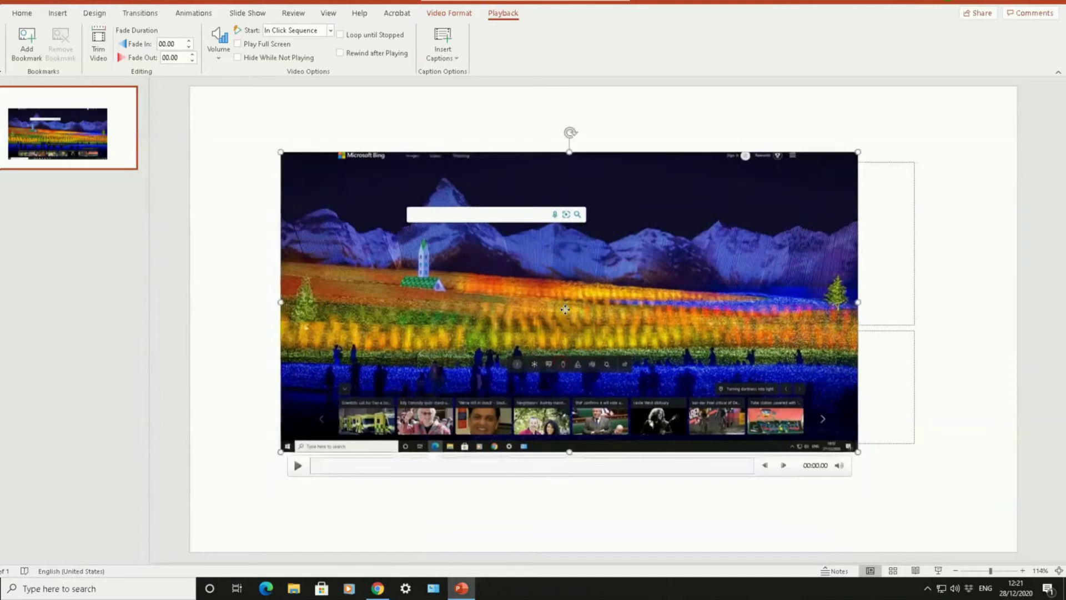
pyautogui.click(300, 470)
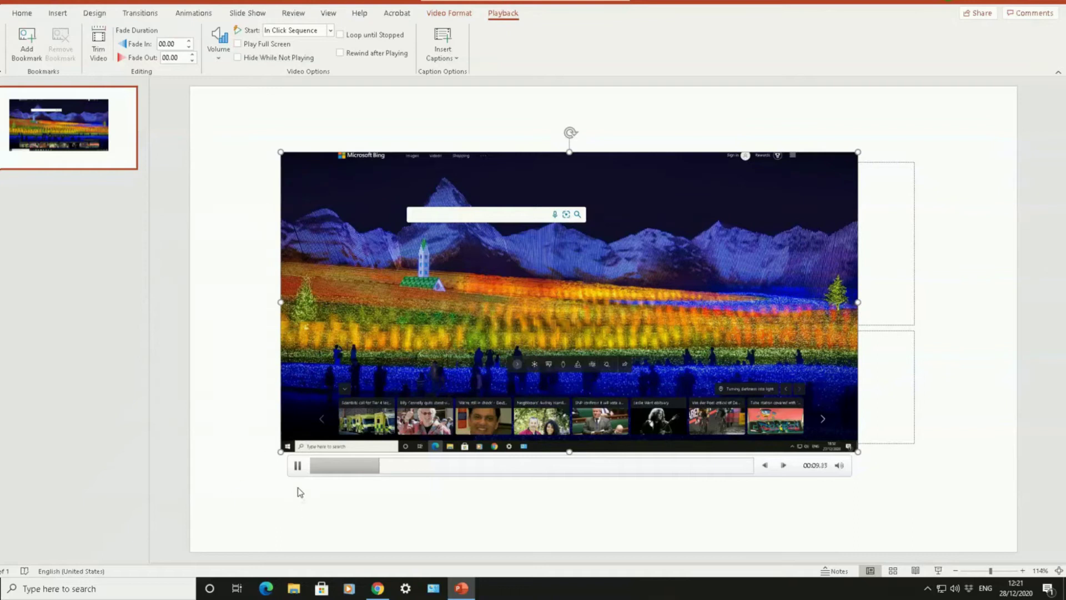
pyautogui.click(296, 469)
pyautogui.click(109, 45)
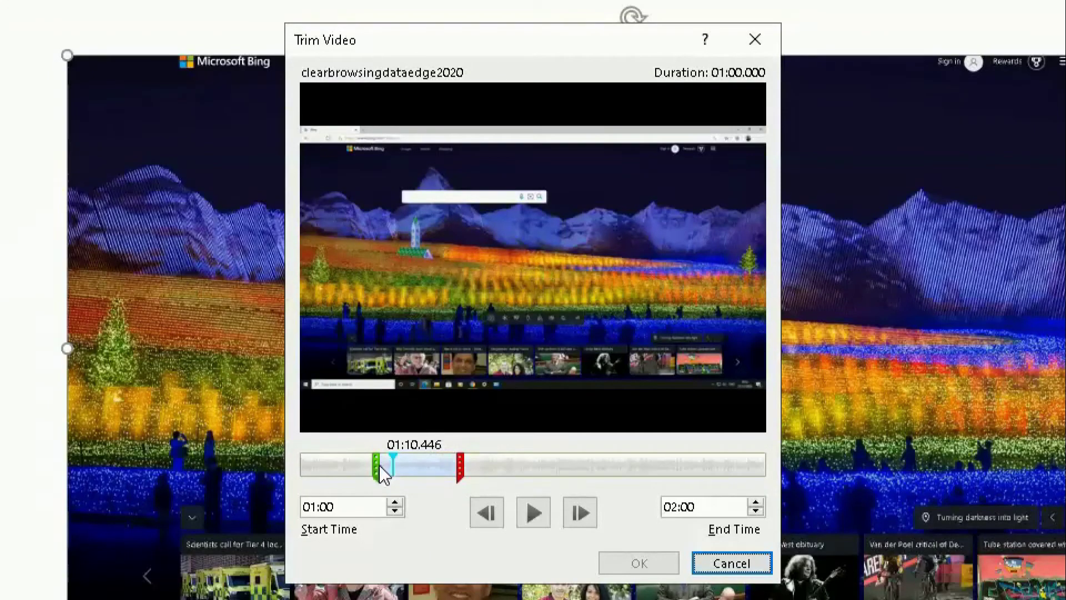
# Move the start marker slightly earlier, preview the clip, and place the cursor above the video slide
pyautogui.moveTo(375, 467)
pyautogui.mouseDown()
pyautogui.moveTo(336, 463)
pyautogui.moveTo(446, 451)
pyautogui.mouseUp()
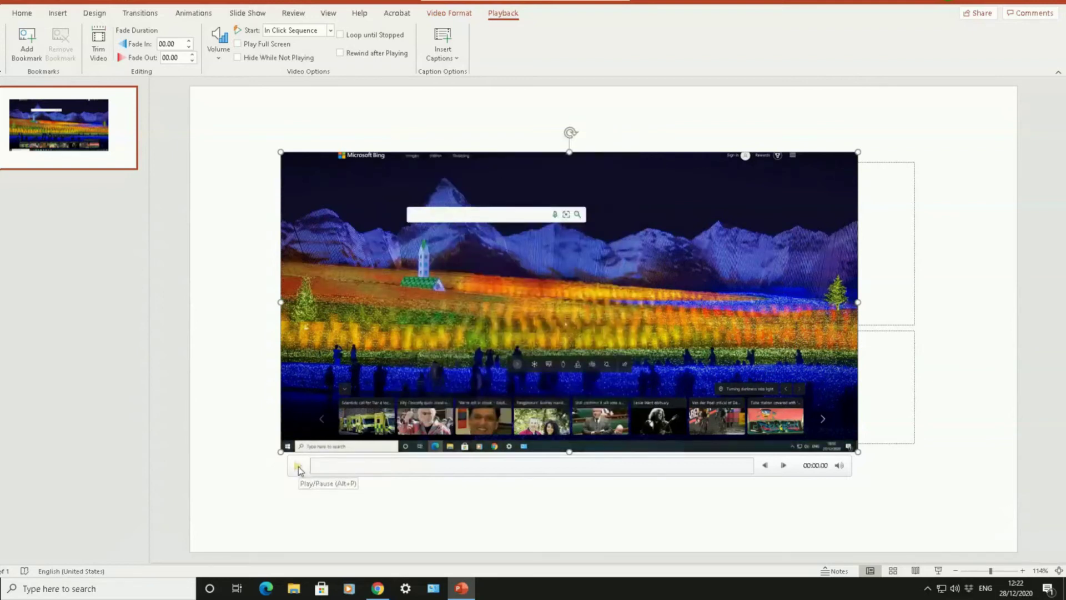
pyautogui.click(298, 467)
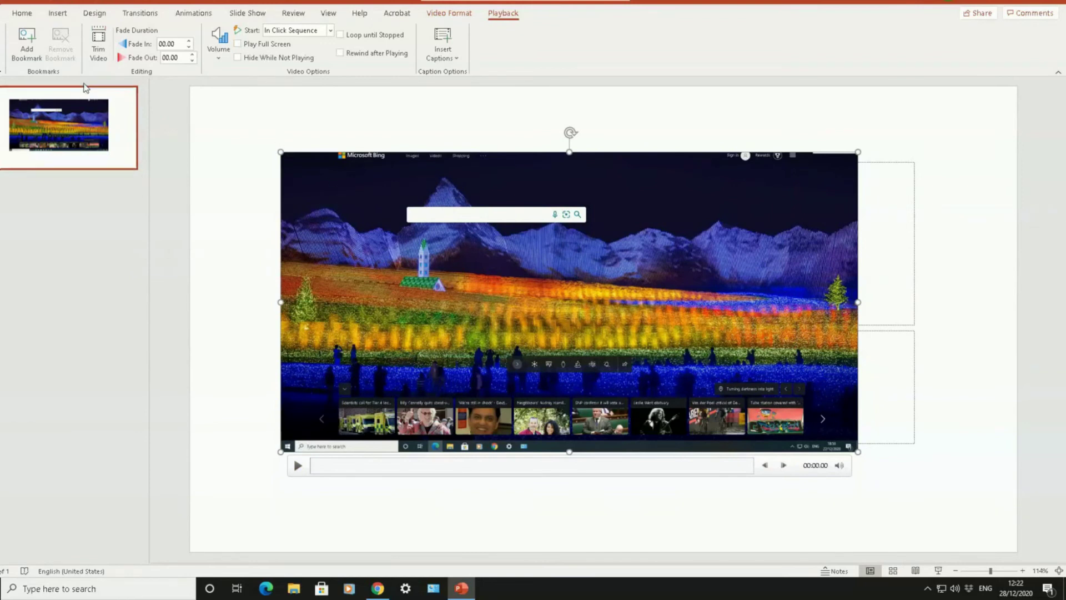
pyautogui.click(83, 87)
# Add a blank title slide ahead of the video slide
pyautogui.press('Return')
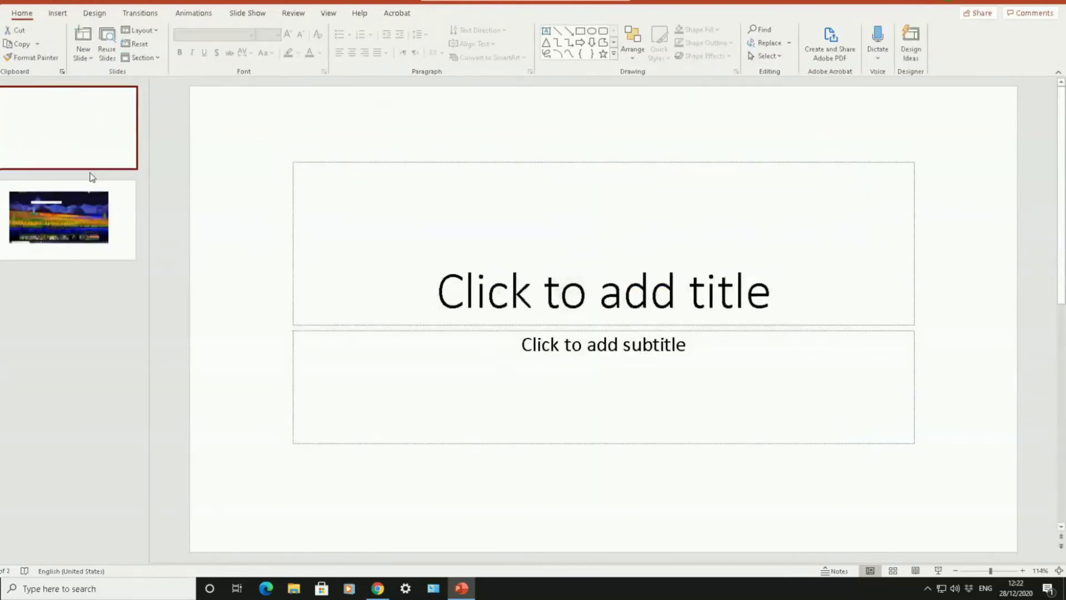
pyautogui.click(85, 192)
pyautogui.click(84, 132)
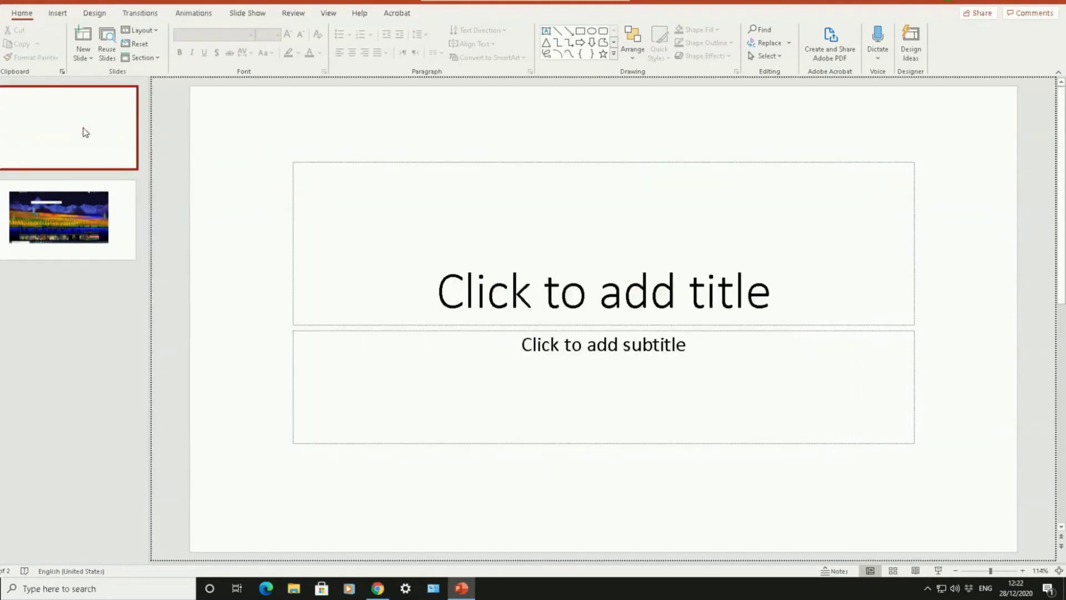
# Run the slide show from slide 1 through to the video slide, then exit
pyautogui.click(940, 571)
pyautogui.click(584, 290)
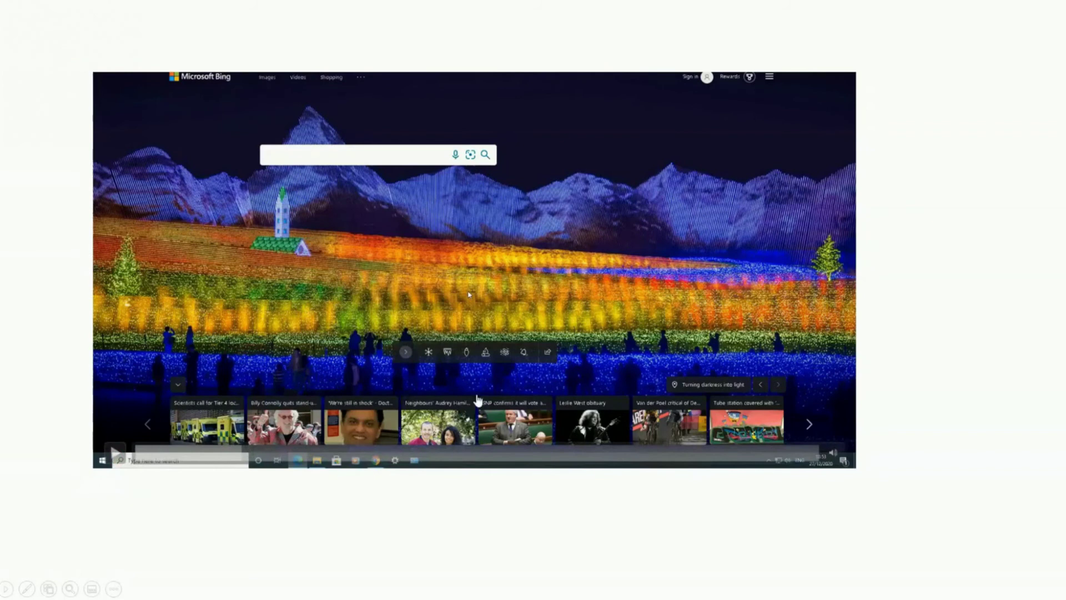
pyautogui.press('Escape')
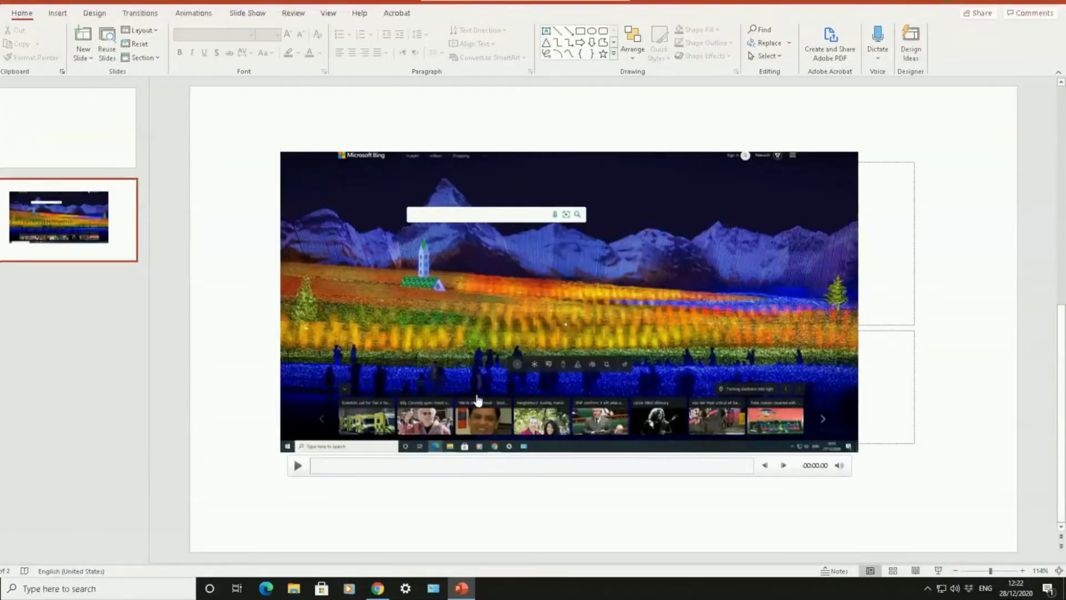
# Set the video's Start option to Automatically, then return to the blank title slide
pyautogui.click(580, 241)
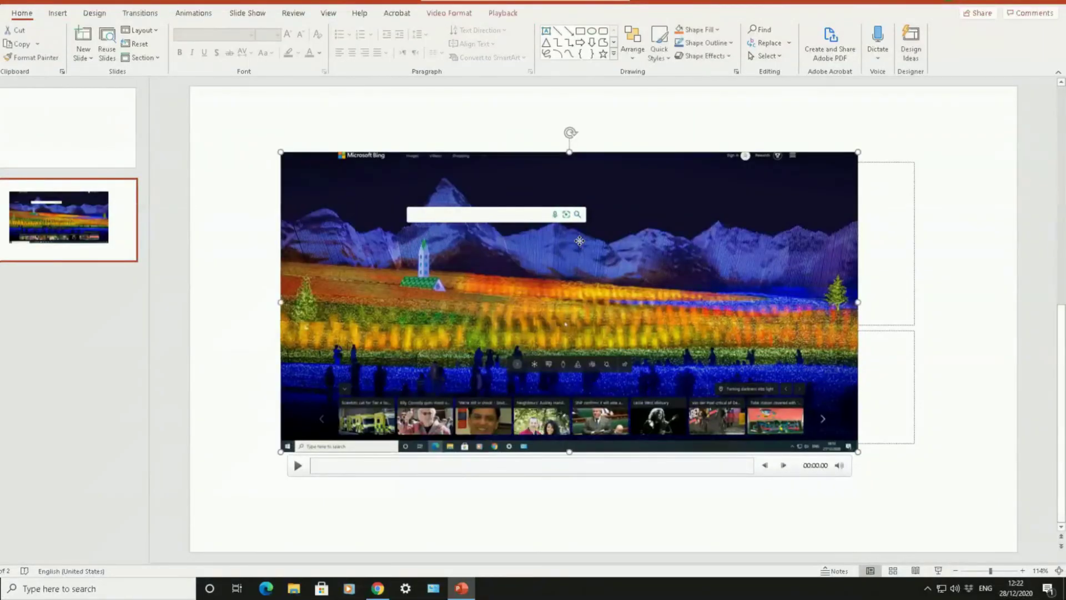
pyautogui.click(500, 14)
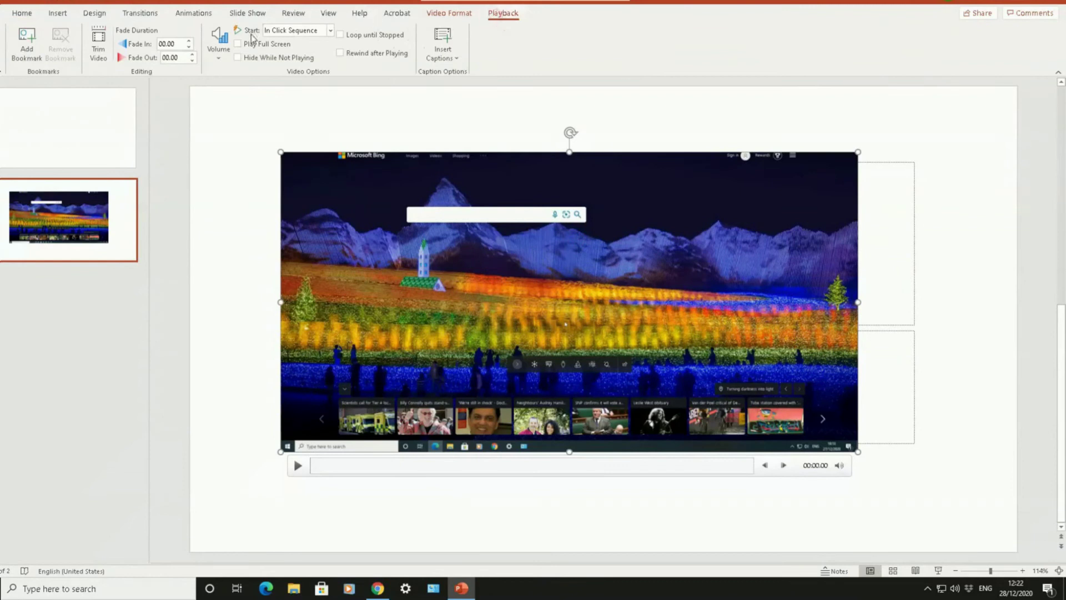
pyautogui.click(328, 31)
pyautogui.click(292, 58)
pyautogui.click(329, 28)
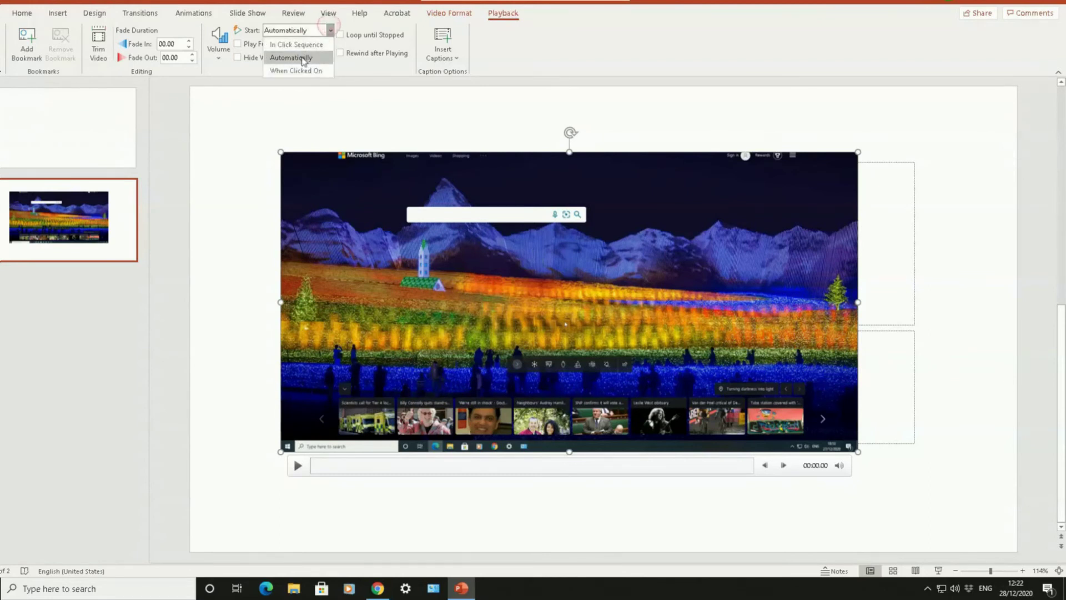
pyautogui.click(296, 70)
pyautogui.click(102, 136)
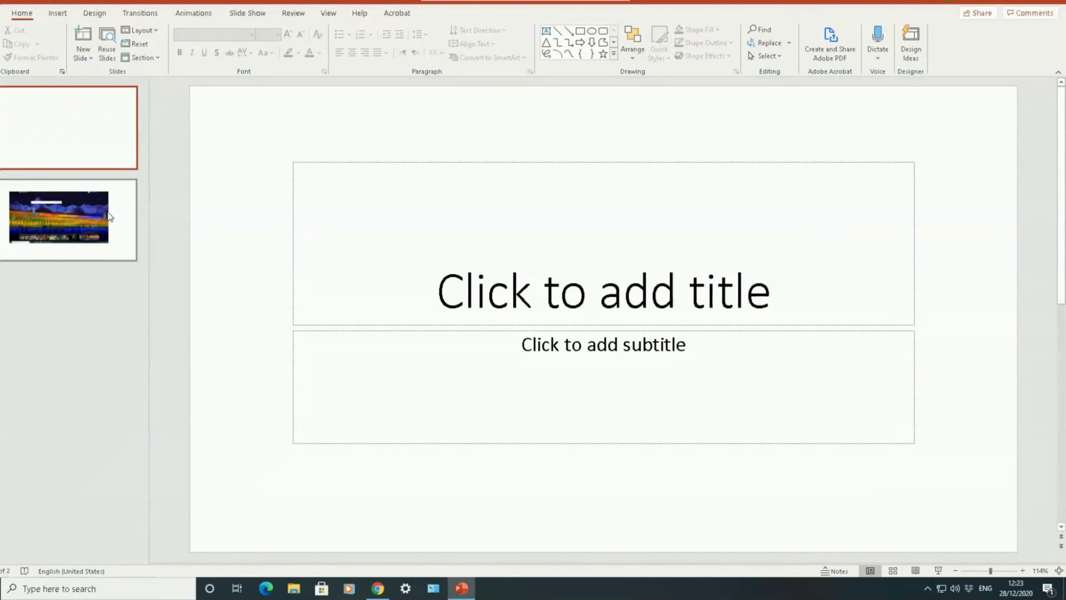
# Go to the video slide and glance at the Insert Video options without adding anything
pyautogui.click(91, 233)
pyautogui.click(60, 15)
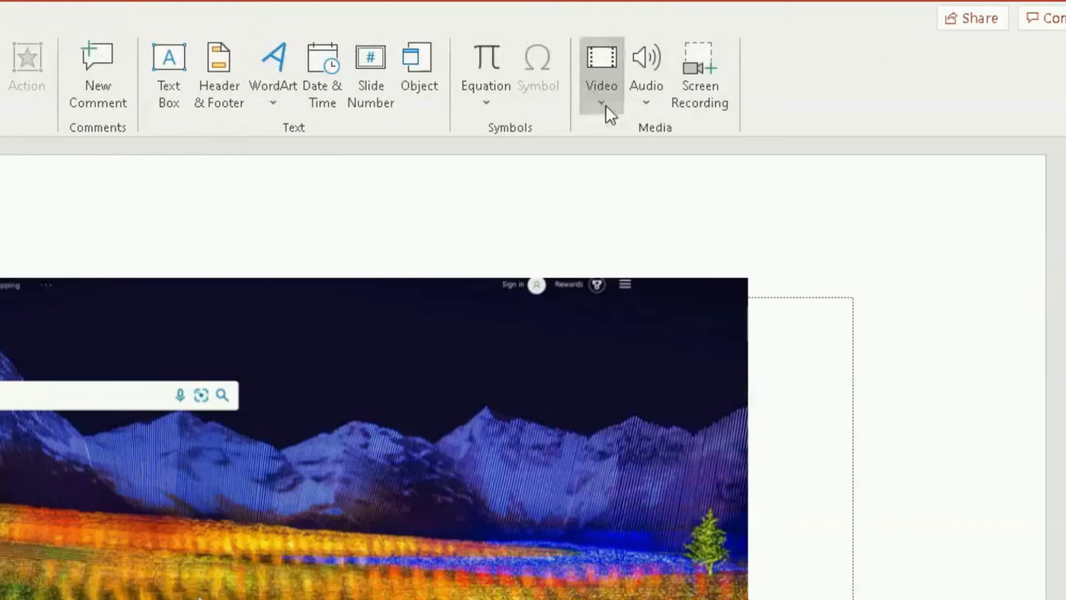
pyautogui.click(606, 105)
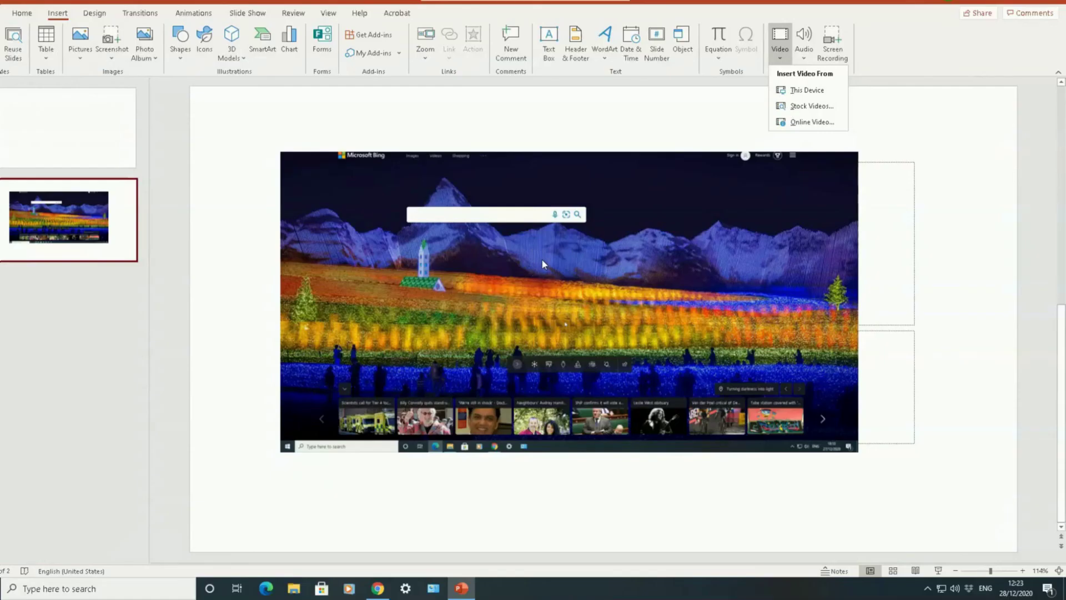
pyautogui.click(541, 264)
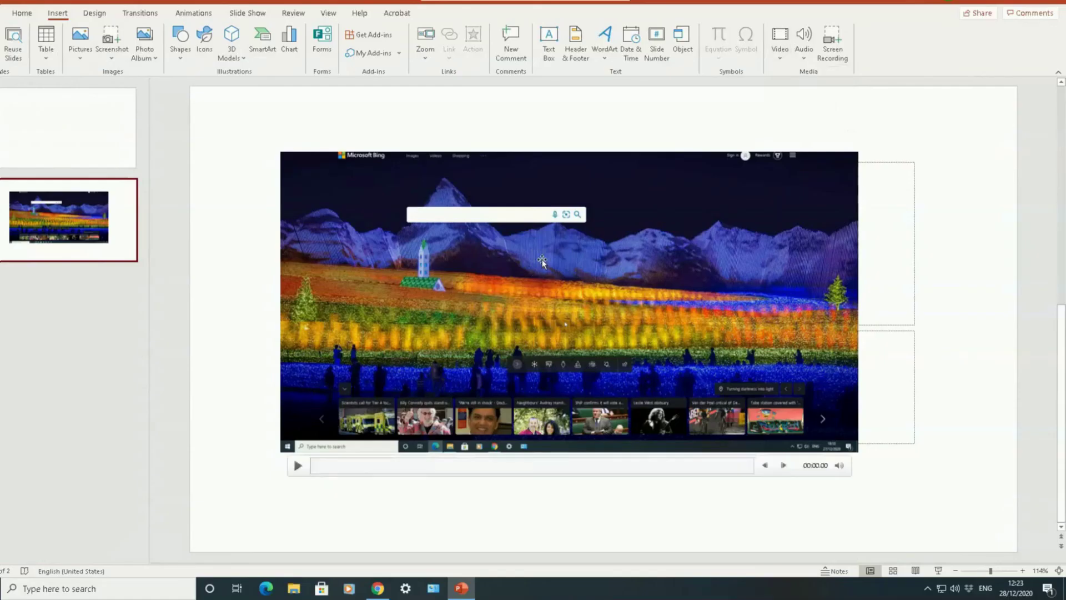
# Check Trim Video and cancel, then confirm the Start setting still reads Automatically
pyautogui.click(497, 209)
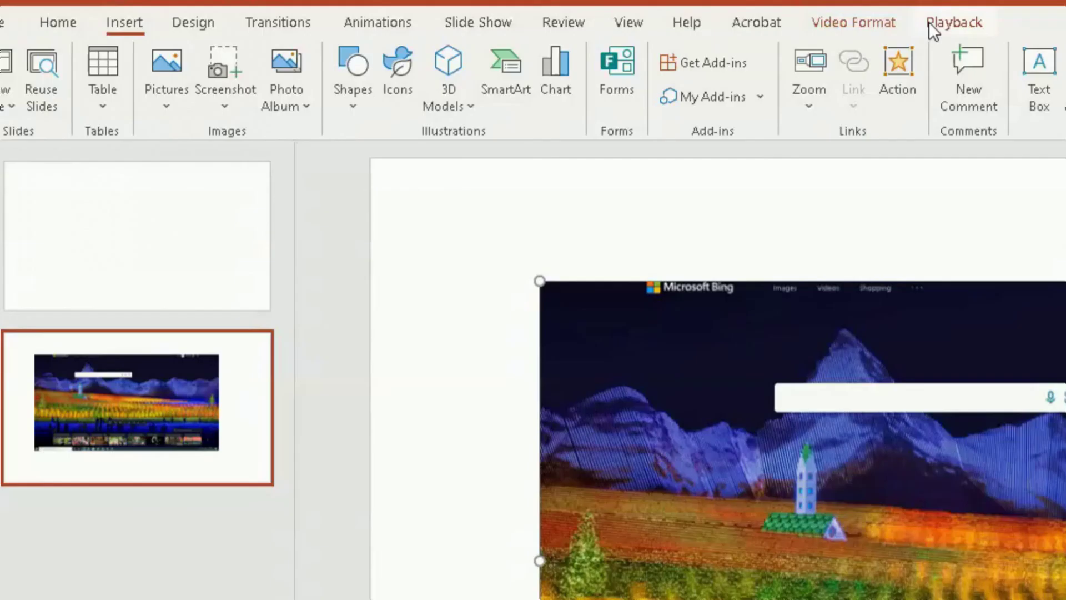
pyautogui.click(494, 15)
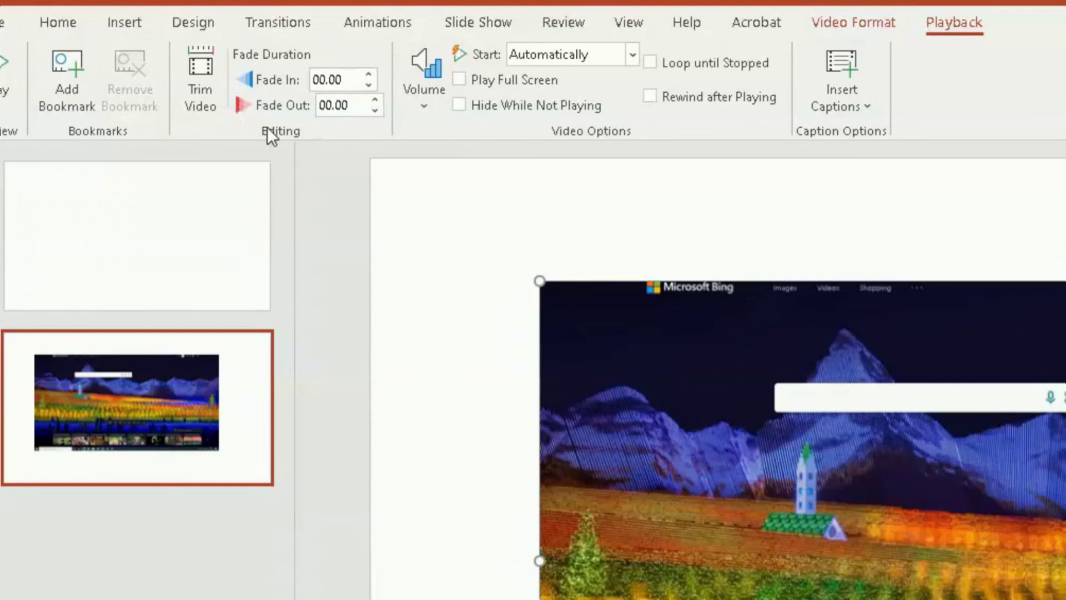
pyautogui.click(212, 101)
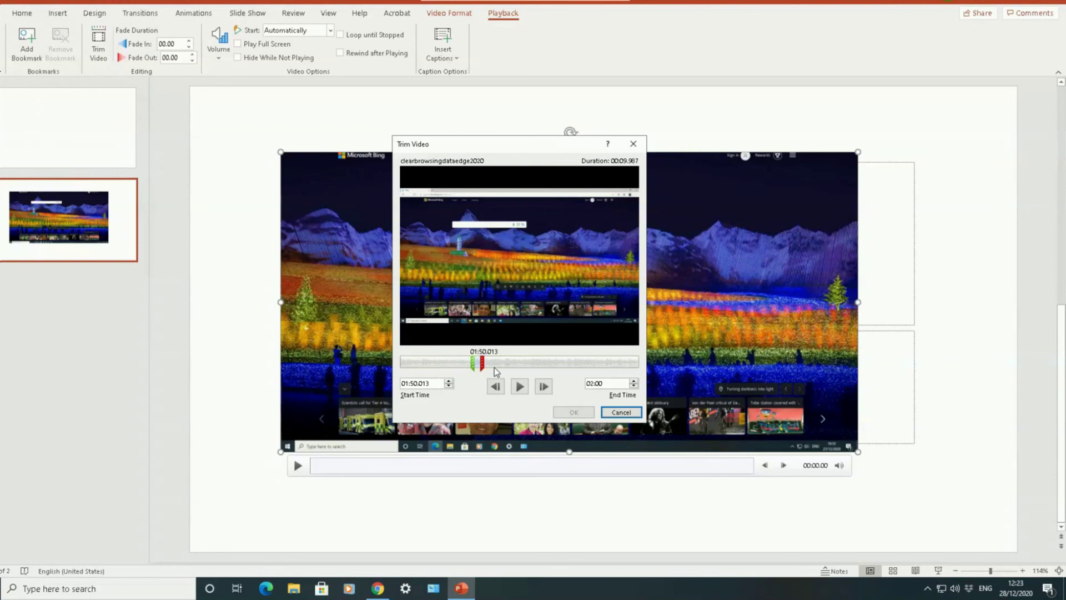
pyautogui.click(619, 412)
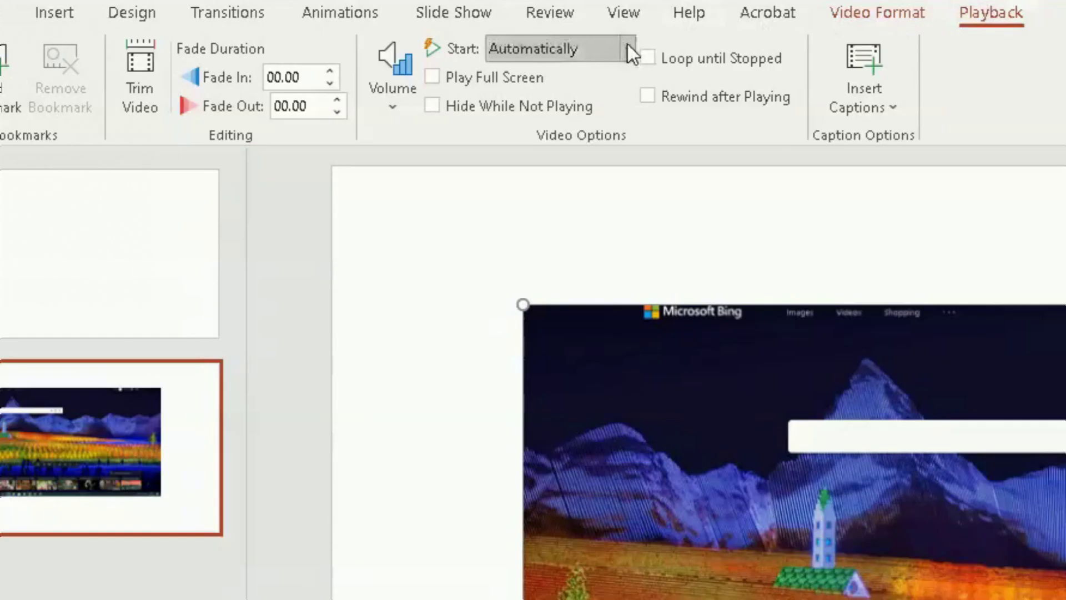
pyautogui.click(330, 31)
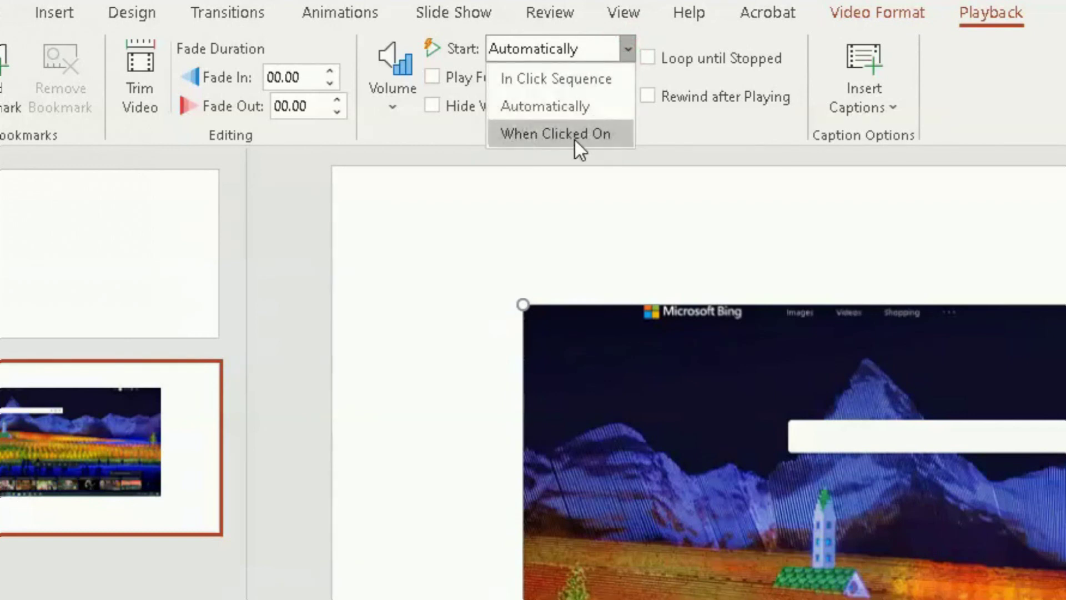
pyautogui.click(555, 97)
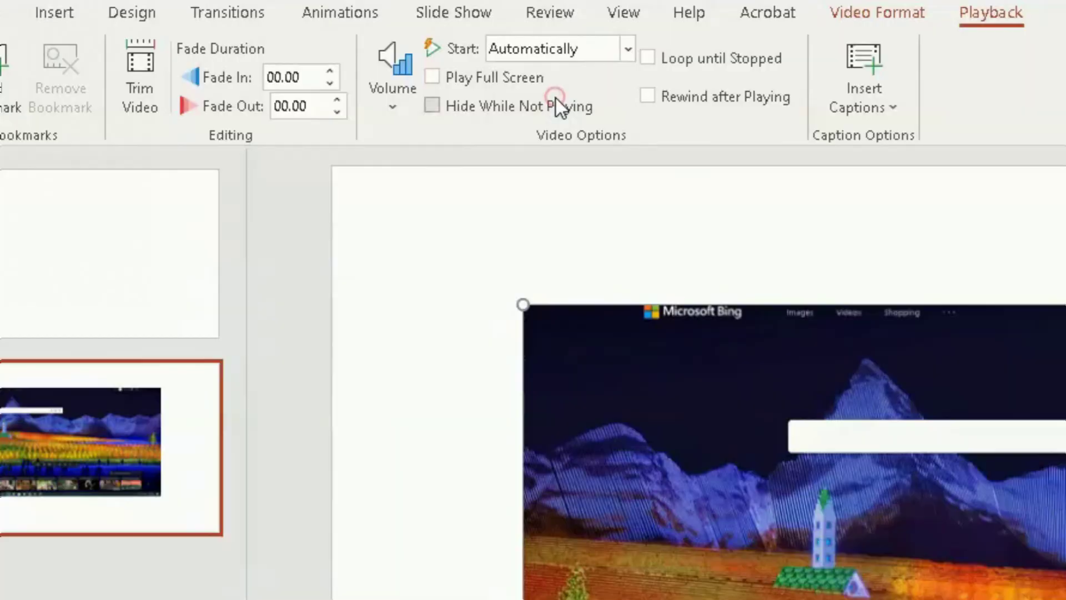